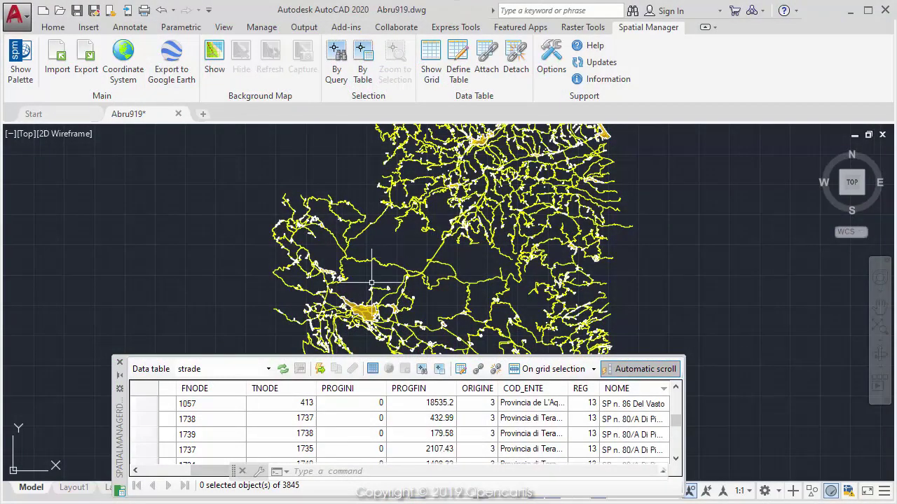
Zoom into the map and select the road SP n. 86 Del Vasto with its data-table row
scroll(373, 274, "up", 3)
scroll(360, 301, "up", 2)
scroll(360, 300, "up", 1)
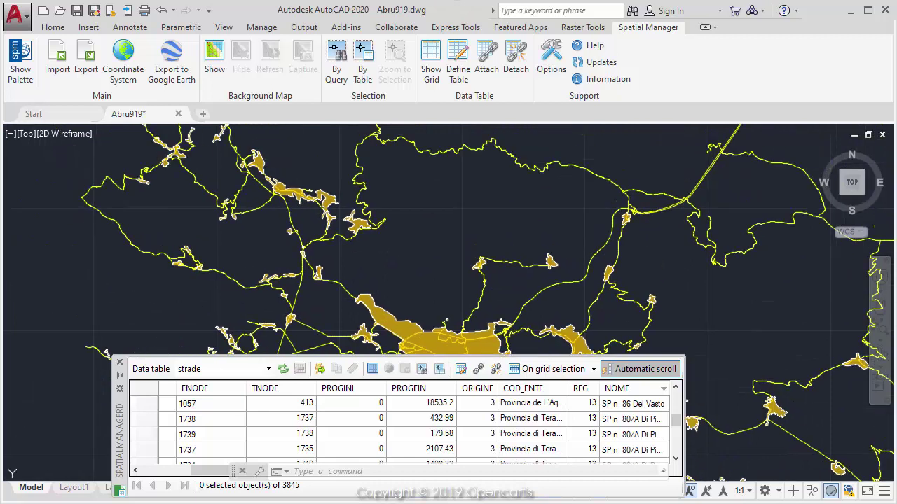
left_click(550, 164)
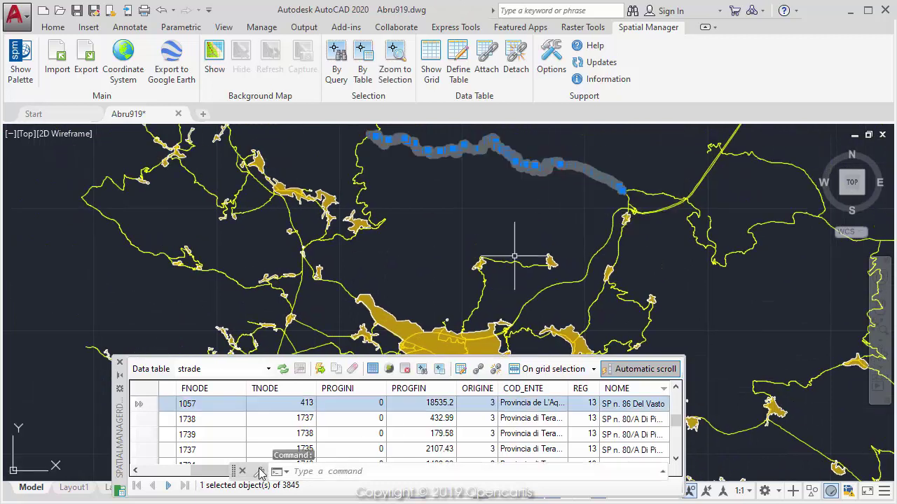
left_click(126, 439)
mouse_move(248, 470)
left_mouse_down()
mouse_move(236, 475)
mouse_move(330, 474)
left_mouse_up()
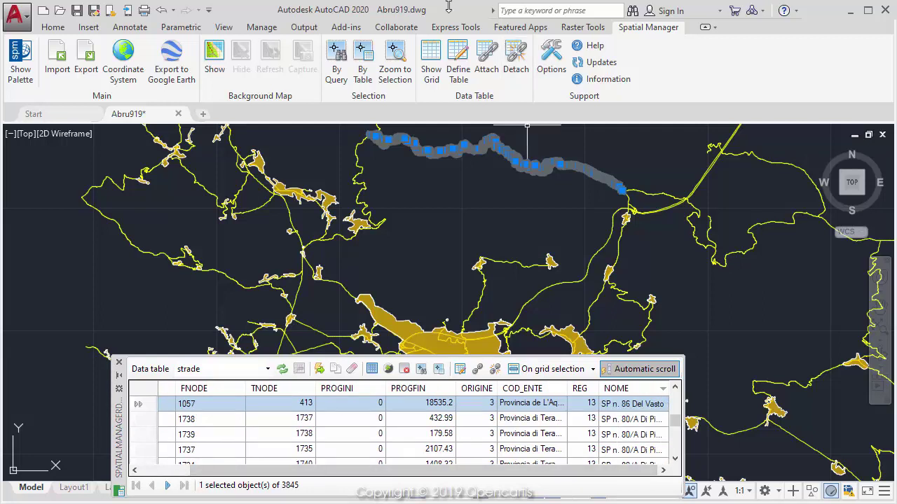
Export all 5875 drawing objects to Google Earth as Abru919.kmz
left_click(185, 56)
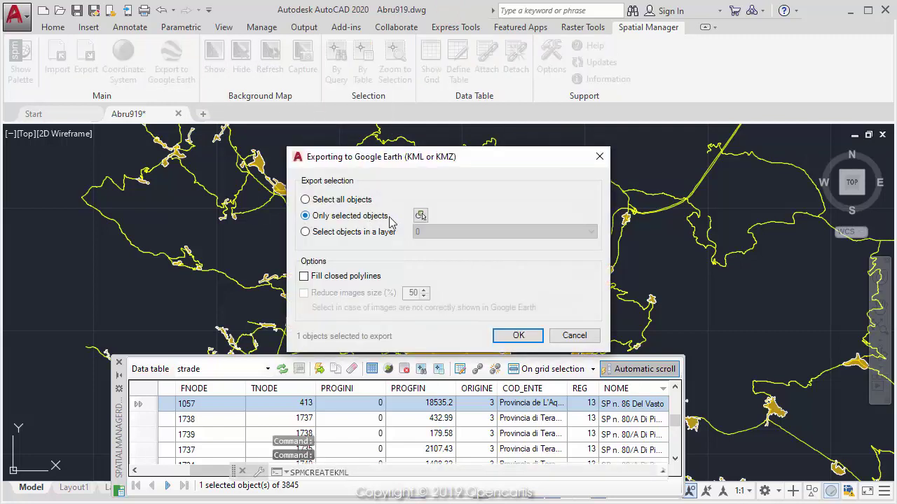
left_click(350, 200)
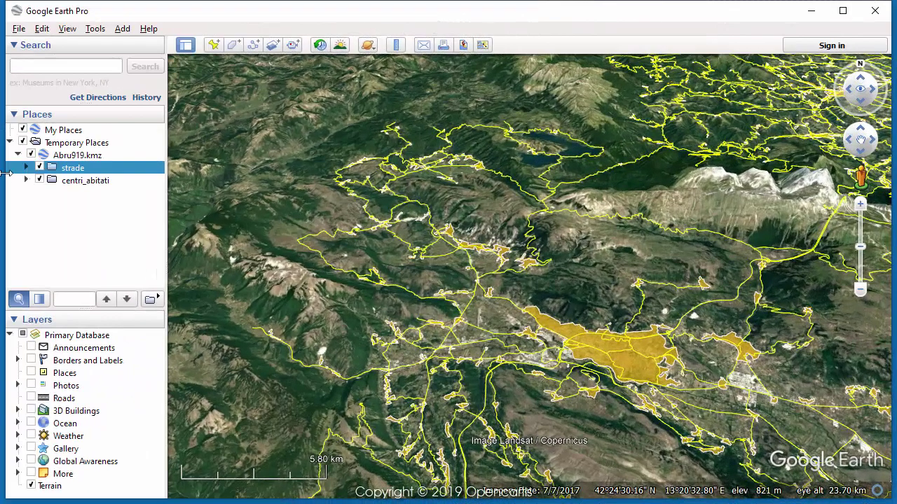
left_click(24, 168)
Browse the strade folder in Places and zoom in on the road over the terrain
left_click(35, 180)
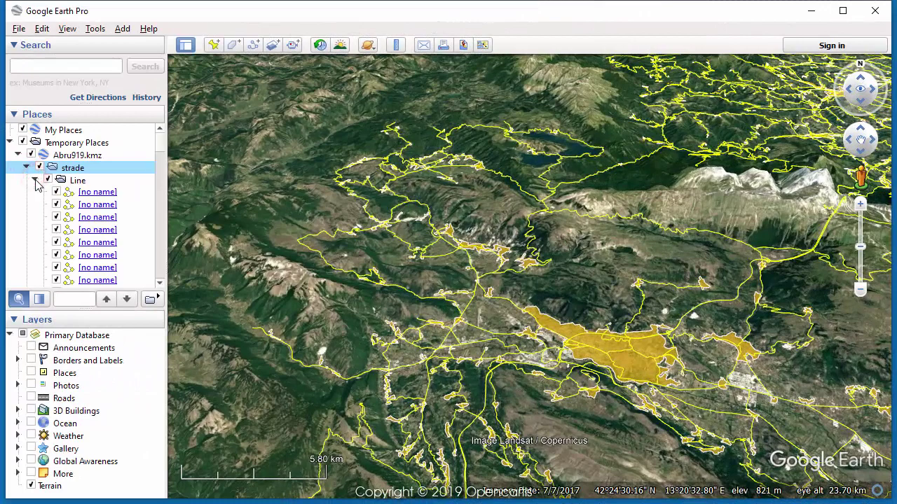
left_click(34, 180)
left_click(26, 167)
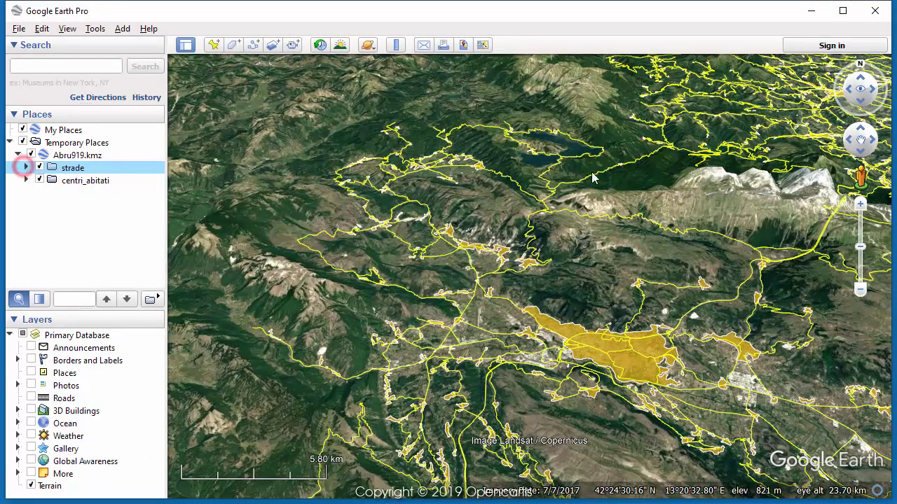
scroll(564, 215, "down", 1)
scroll(564, 215, "down", 1)
scroll(642, 216, "down", 1)
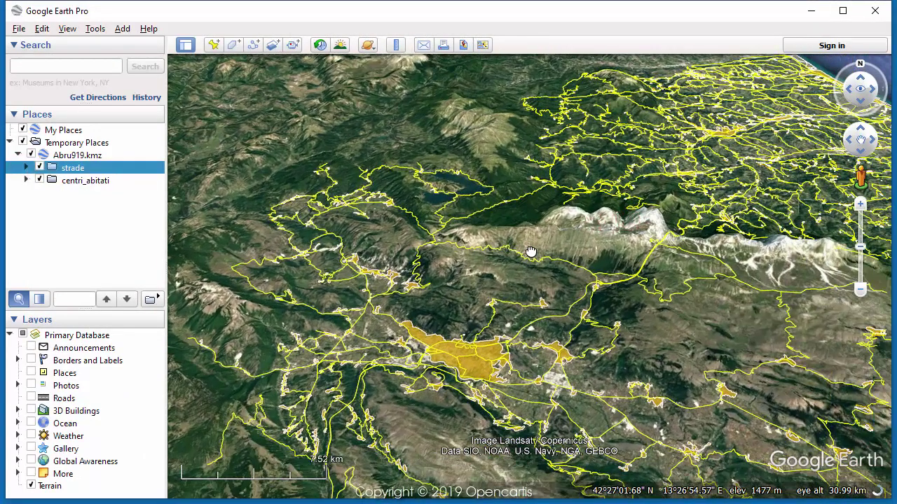
scroll(542, 259, "up", 3)
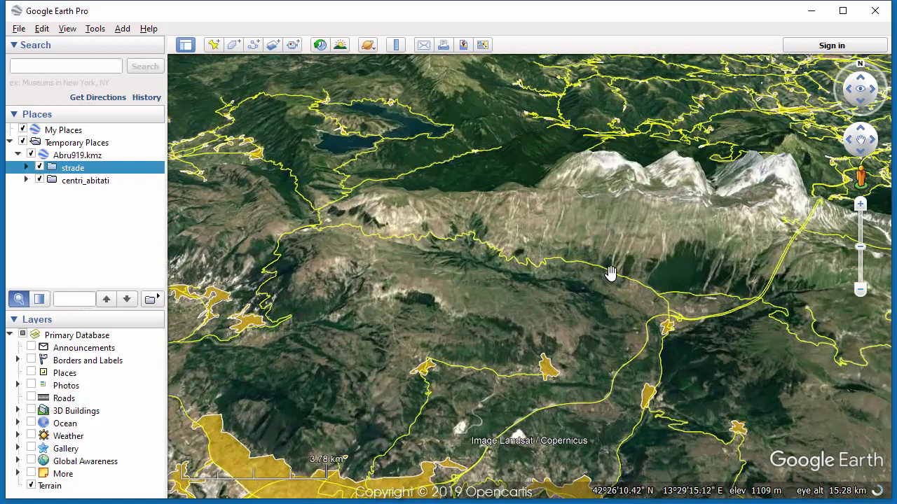
Inspect road SP n. 86 Del Vasto's attributes and display its elevation profile
left_click(610, 274)
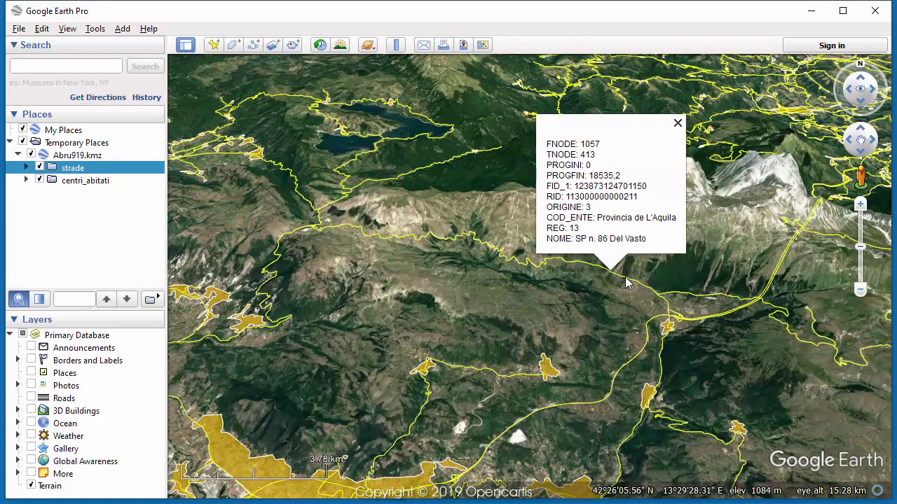
right_click(621, 279)
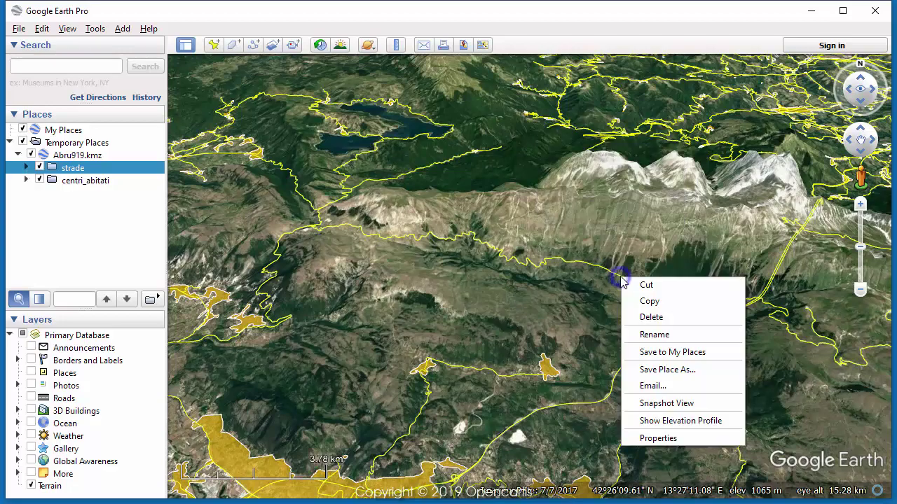
left_click(683, 426)
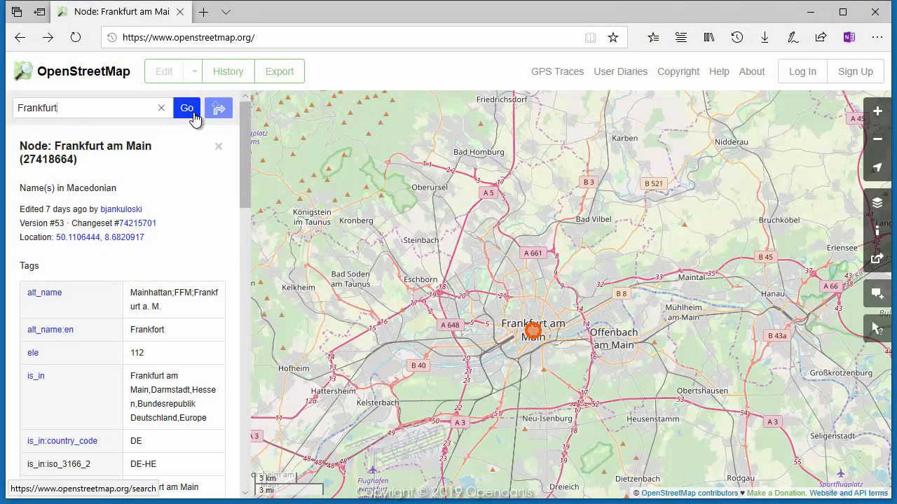
Frame central Frankfurt around the Innenstadt in OpenStreetMap and bring up Export for that area
scroll(530, 328, "up", 1)
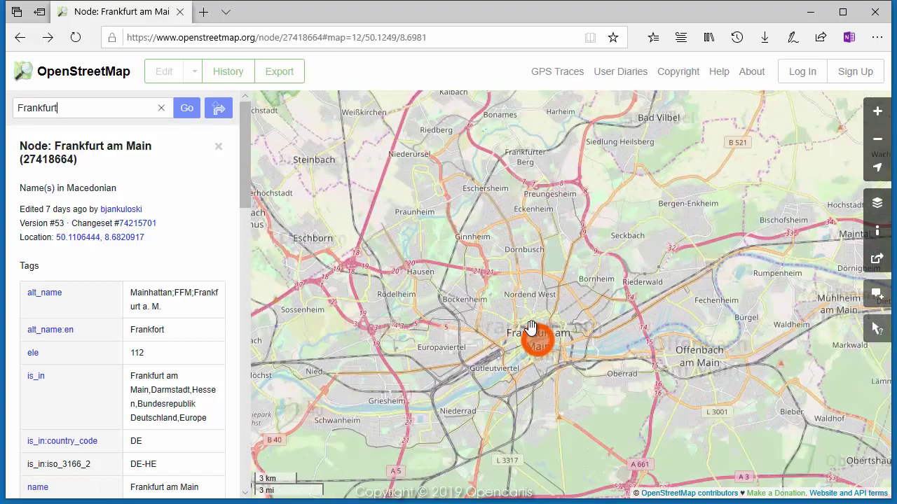
scroll(530, 329, "up", 1)
scroll(535, 324, "up", 1)
scroll(545, 308, "up", 1)
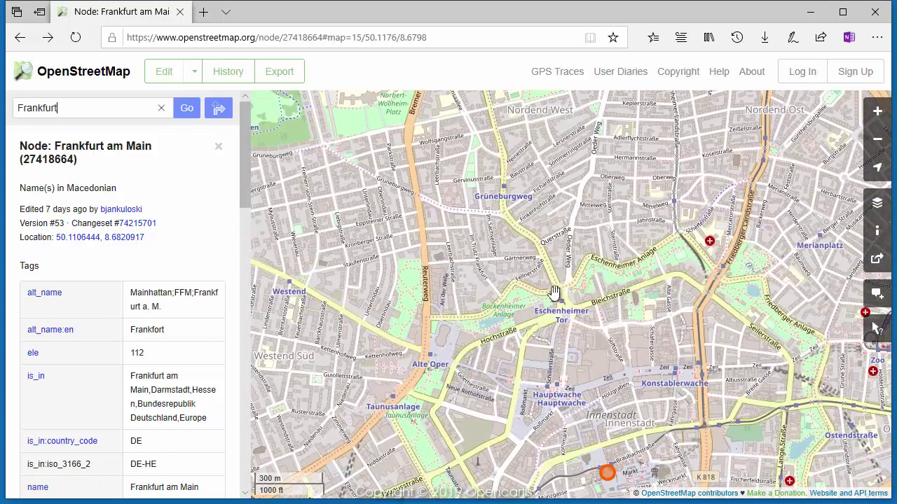
mouse_move(567, 245)
left_mouse_down()
mouse_move(510, 369)
mouse_move(517, 206)
mouse_move(499, 252)
mouse_move(522, 272)
left_mouse_up()
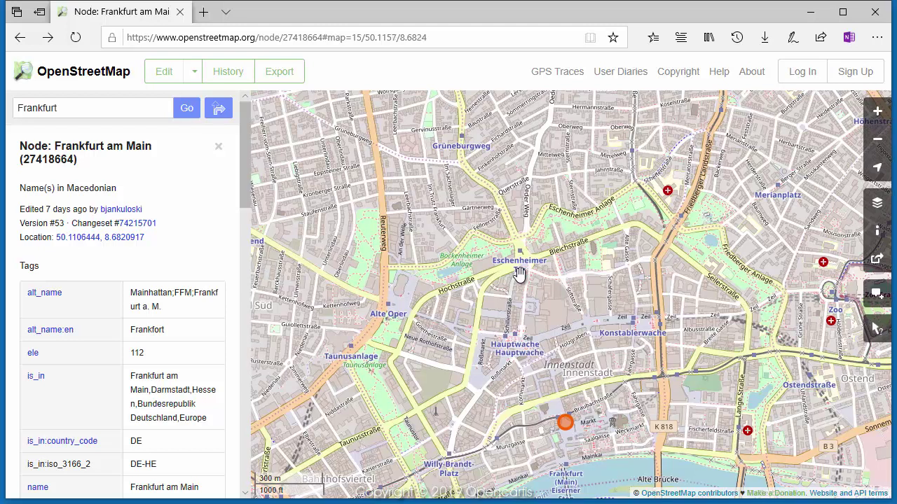
left_click(275, 77)
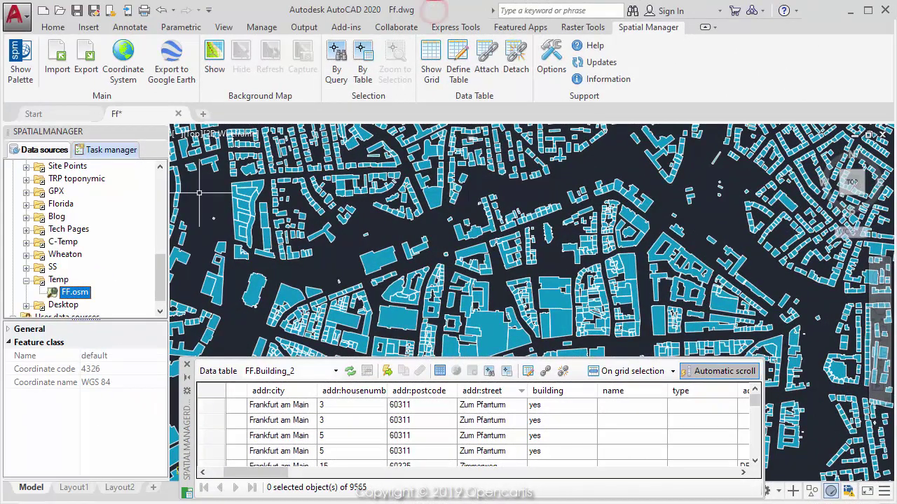
Import FF.osm with only Route feature types, Group 1 and Group 2 fields, and limited fields
right_click(72, 293)
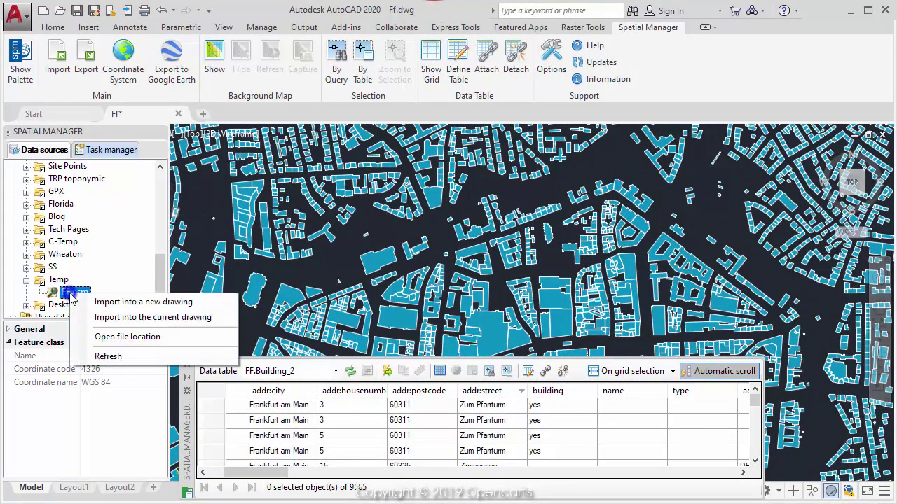
left_click(96, 318)
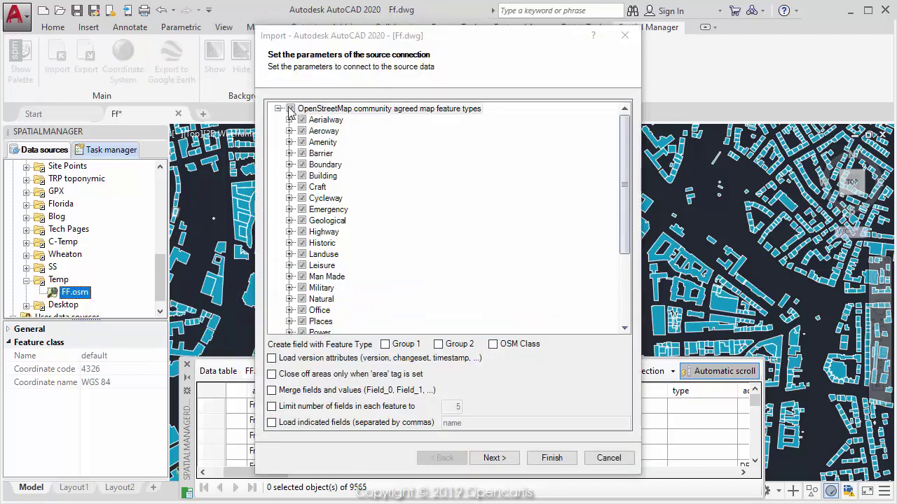
left_click(290, 109)
left_click(302, 232)
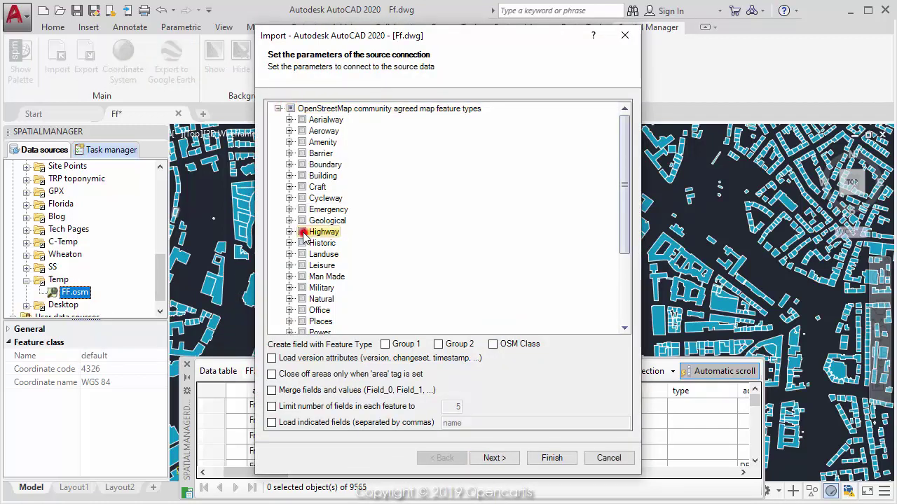
scroll(308, 224, "down", 3)
left_click(302, 260)
left_click(290, 260)
scroll(396, 274, "down", 2)
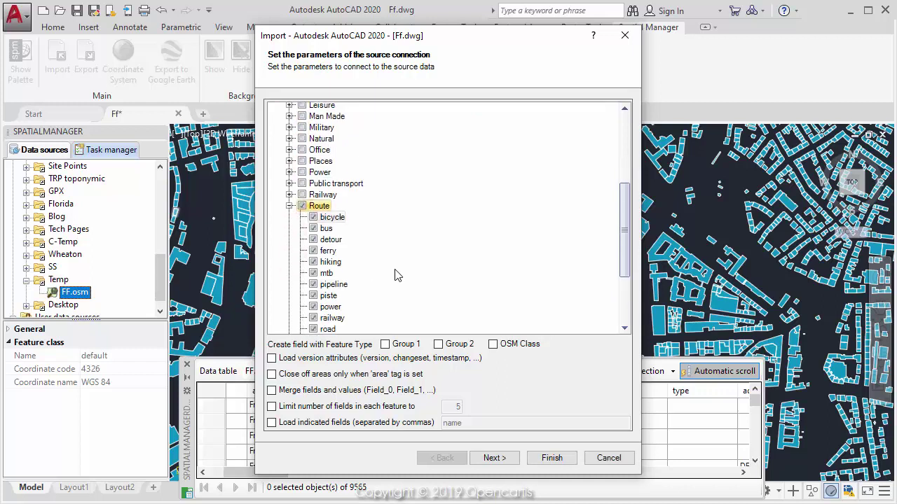
left_click(385, 344)
left_click(438, 344)
left_click(271, 406)
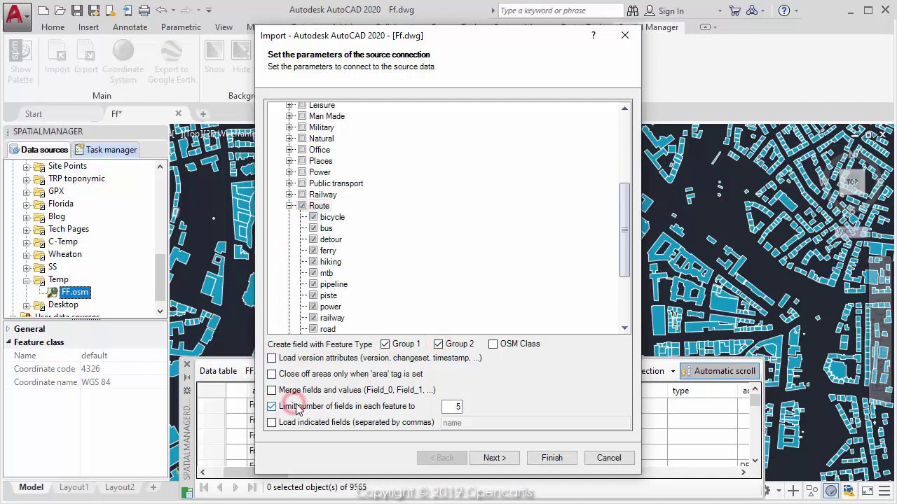
Import the features into the Roads layer: 2,576 elements read, 4,523 written
left_click(494, 458)
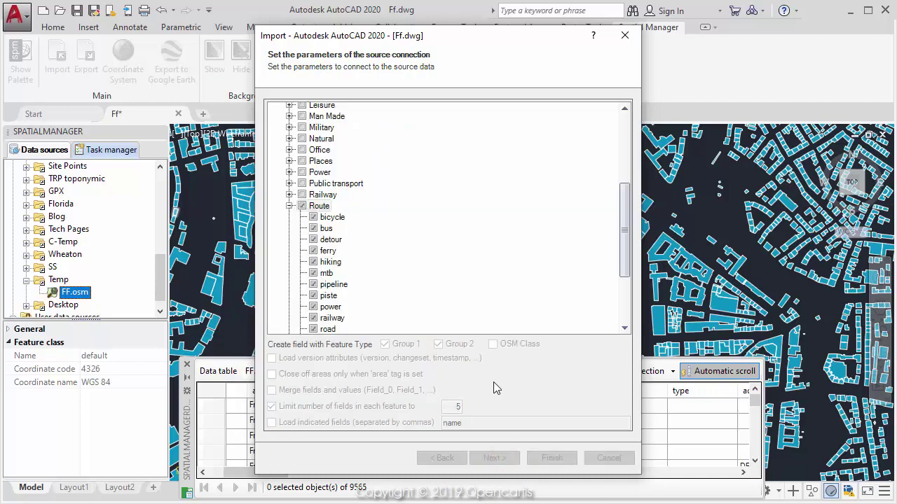
left_click(606, 290)
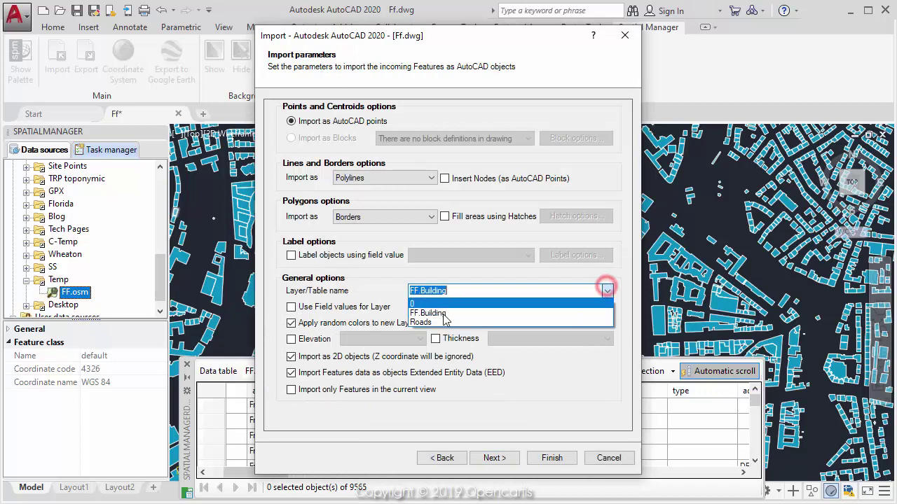
left_click(429, 323)
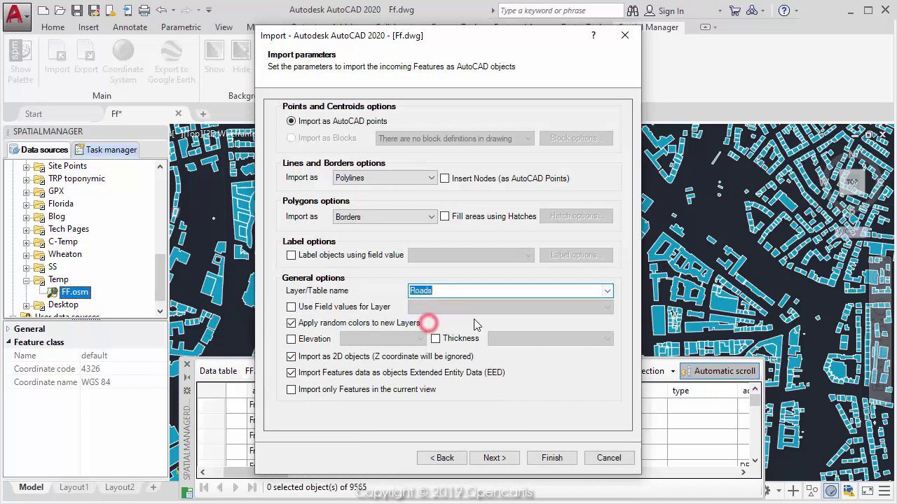
left_click(552, 458)
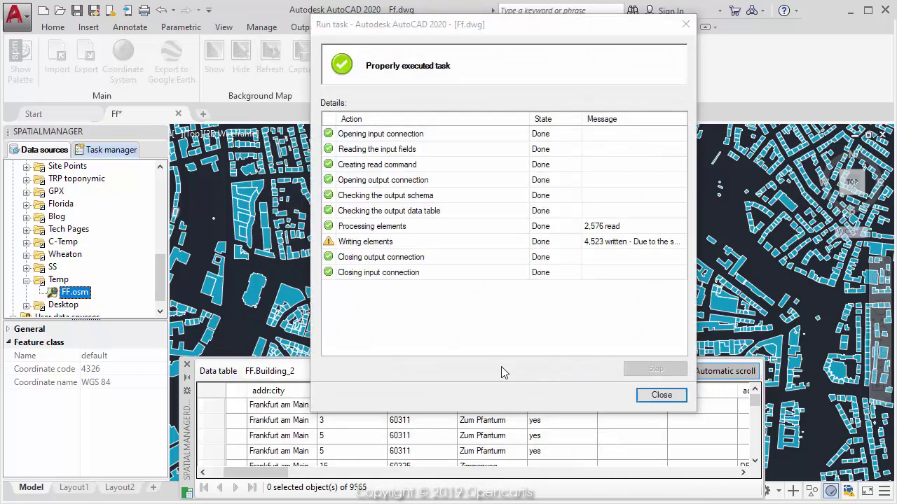
left_click(659, 395)
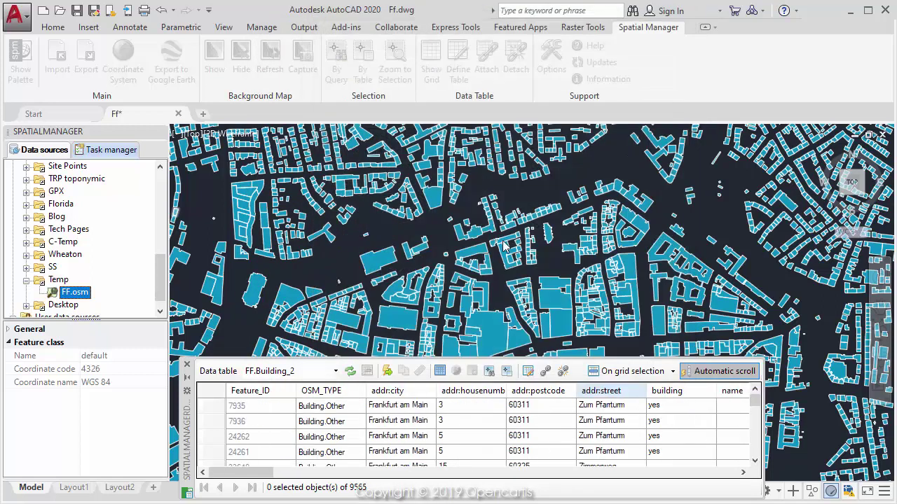
Select a road, show the 4523-record Roads table, then export all objects to Google Earth
scroll(534, 230, "up", 3)
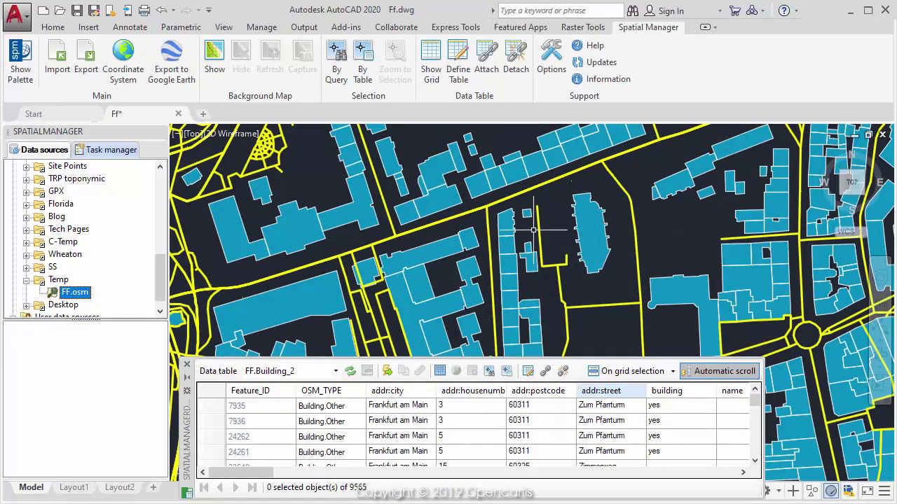
left_click(528, 185)
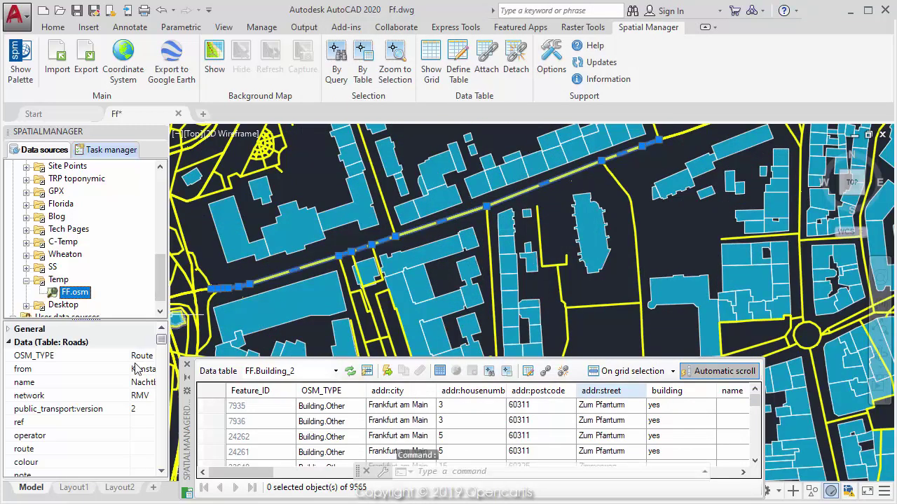
left_click_drag(129, 349, 101, 348)
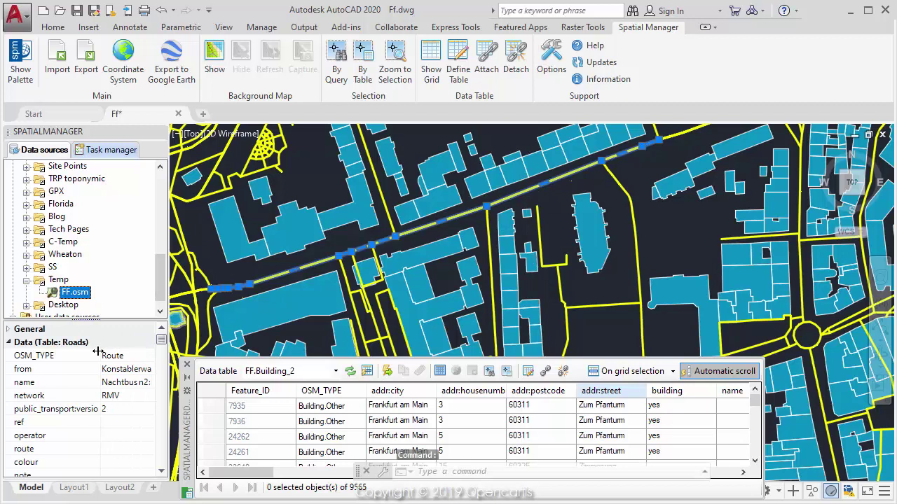
left_click(335, 372)
left_click(254, 394)
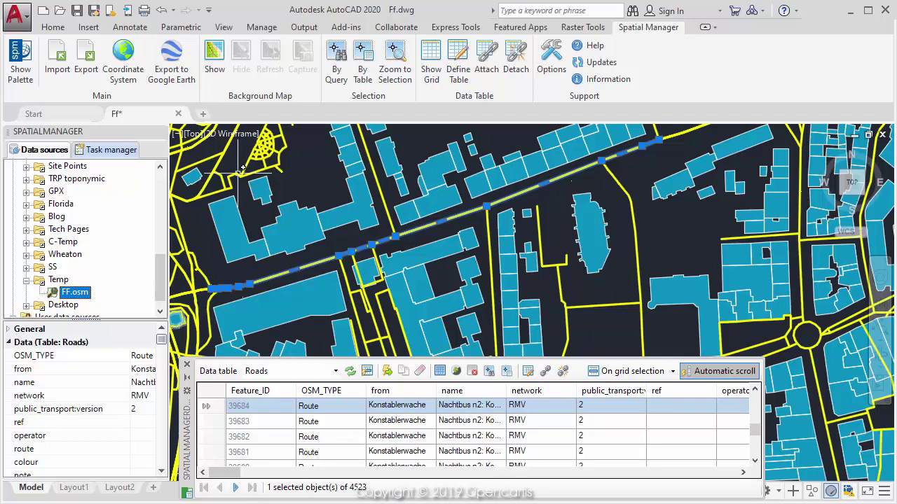
left_click(179, 72)
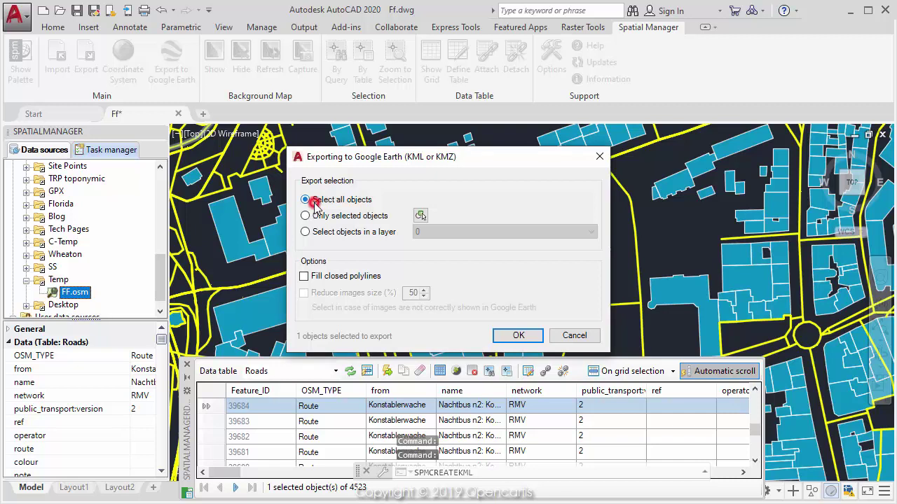
left_click(306, 200)
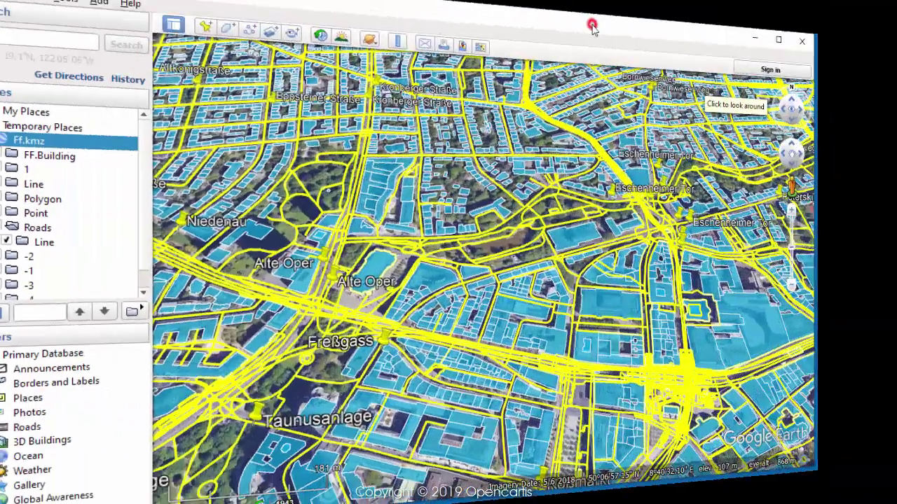
Show the 458 m night-bus road's elevation profile (103–108 m) and measure a section of it
scroll(627, 264, "up", 2)
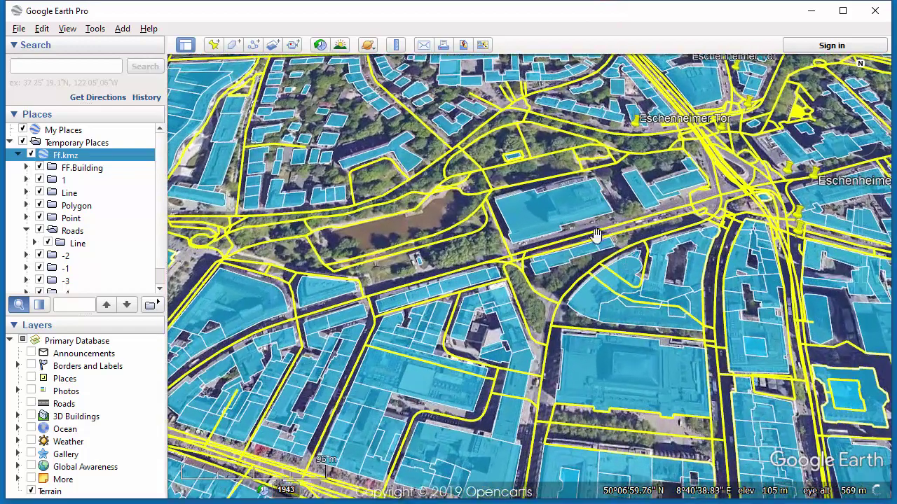
left_click(593, 237)
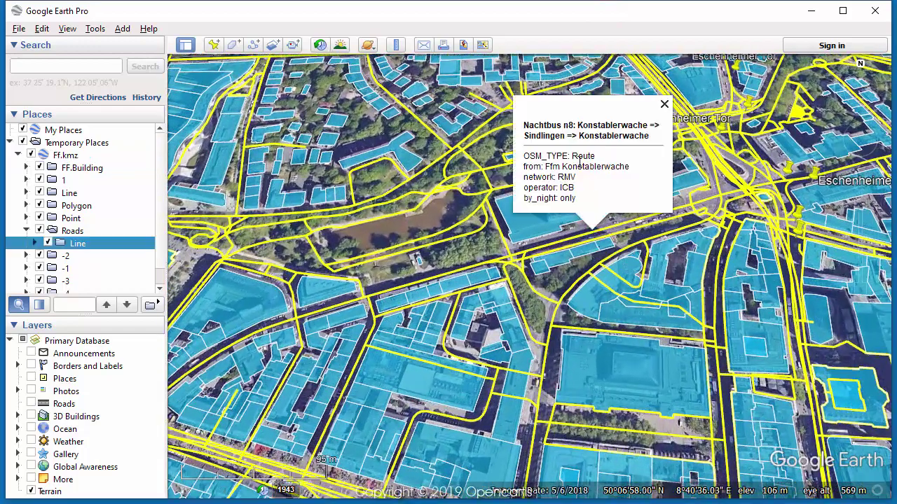
right_click(579, 239)
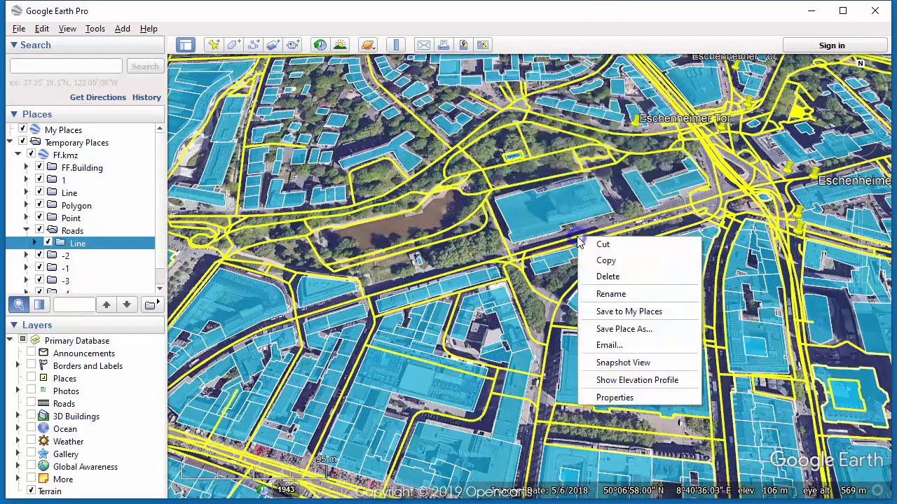
left_click(630, 379)
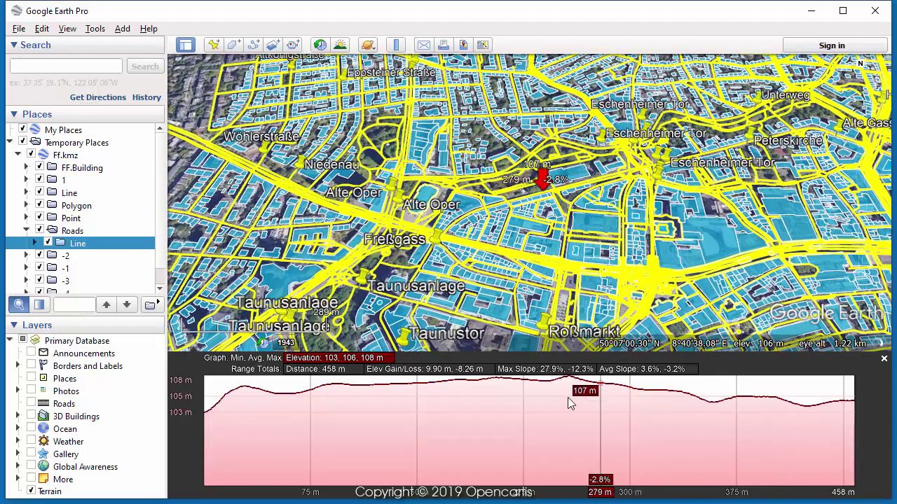
left_click_drag(556, 397, 330, 406)
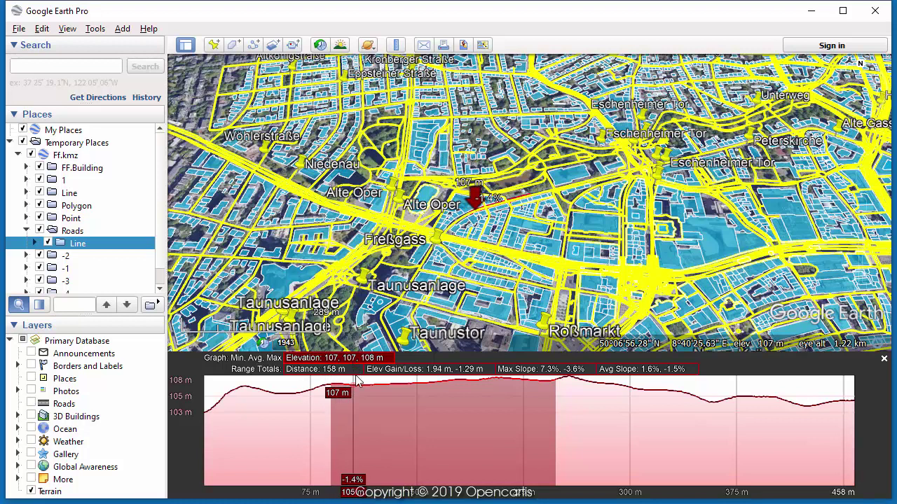
left_click(358, 387)
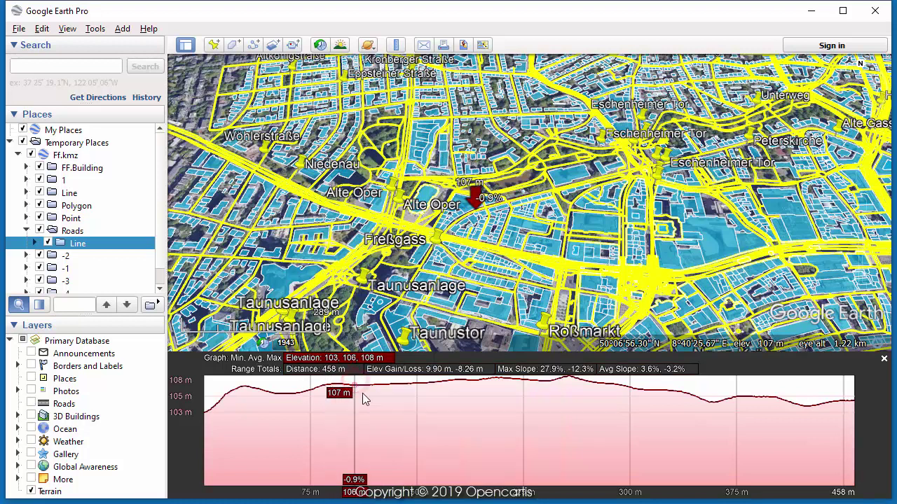